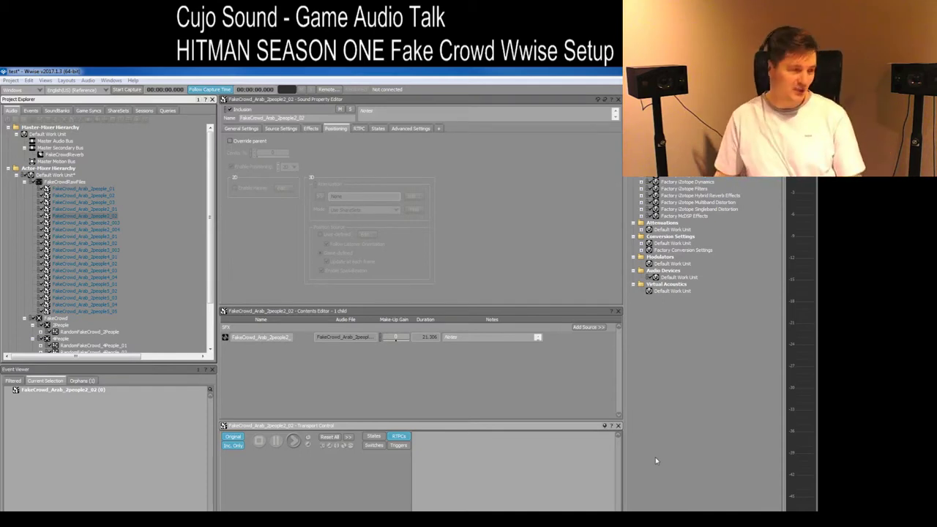
Step: Select another FakeCrowd_Arab two-people crowd sound under FakeCrowdRawFiles
click(90, 238)
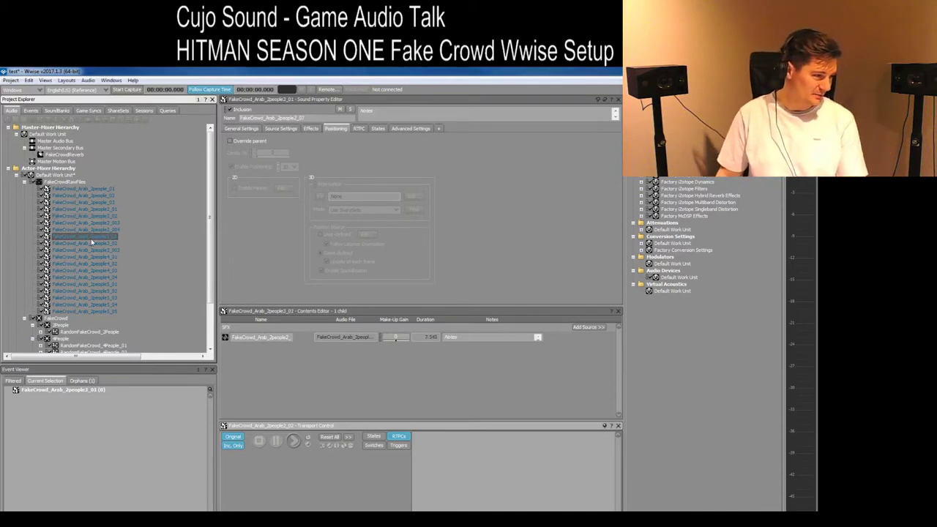
Step: Browse the FakeCrowd_Arab sounds, then select and play FakeCrowd_Arab_2people_01
click(83, 253)
click(85, 252)
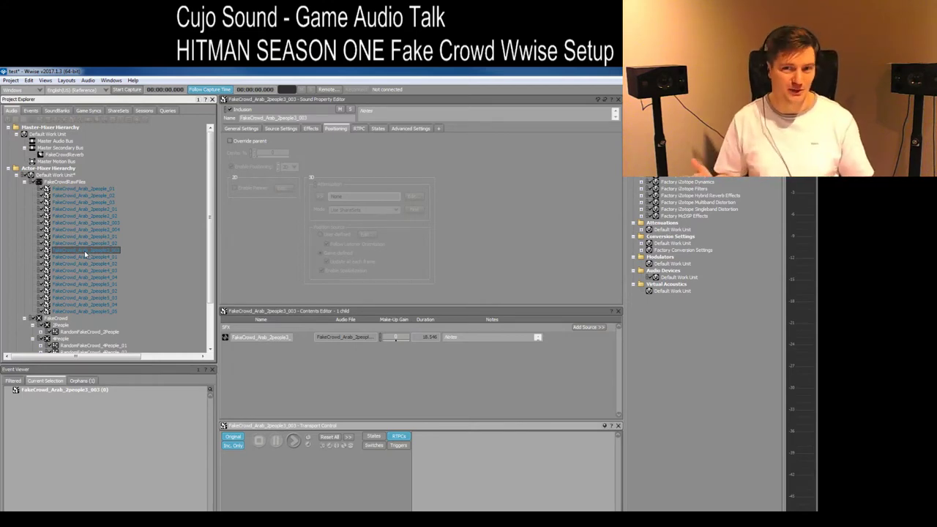
click(101, 189)
key(Down)
key(Down)
key(Down)
key(Down)
key(Down)
key(Down)
key(Down)
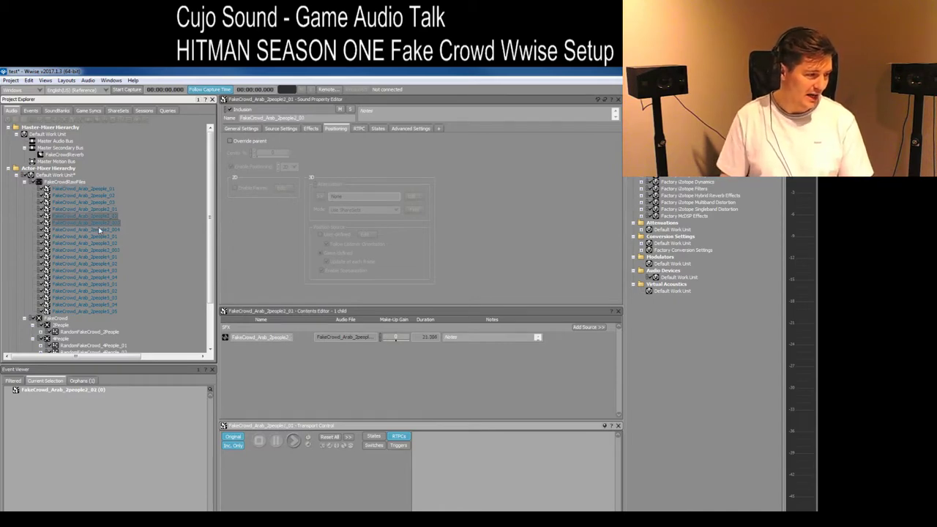
key(Up)
key(Up)
key(Up)
key(Up)
key(Up)
key(Up)
key(Up)
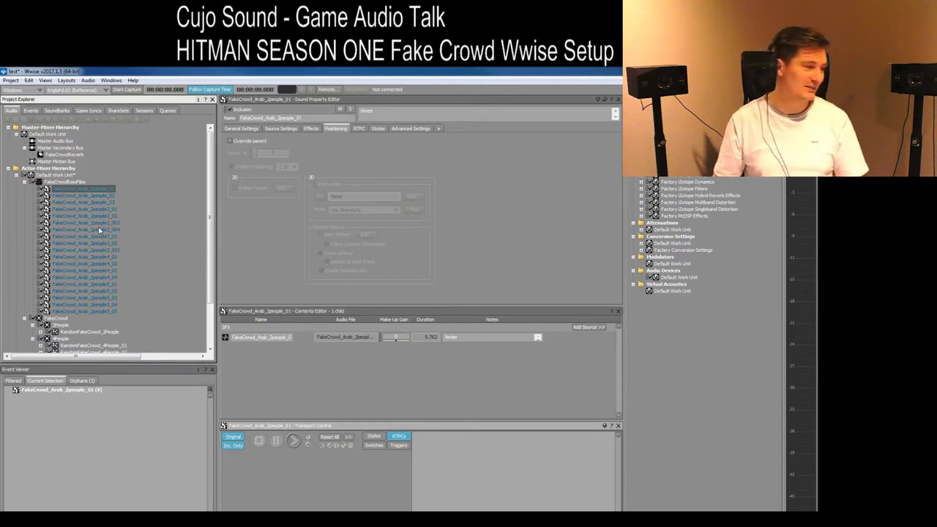
key(space)
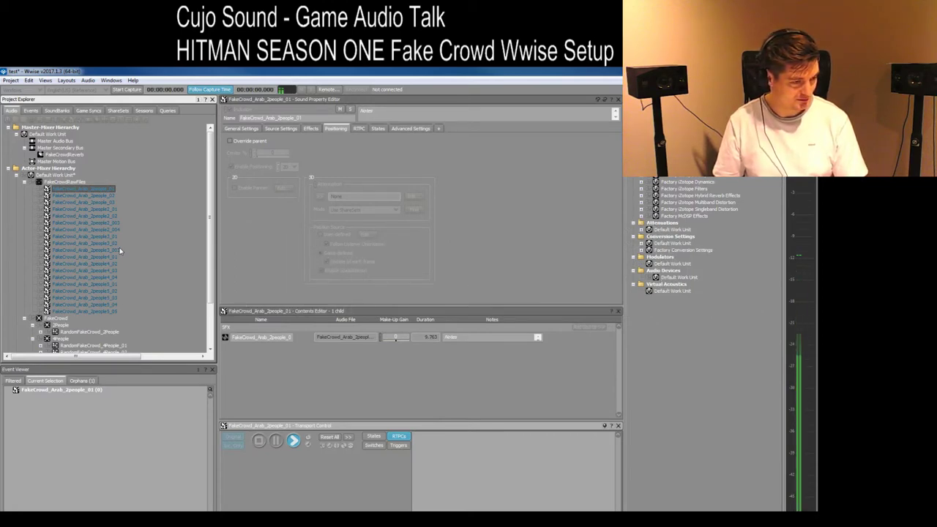
Step: Show General Settings and play the 2people_02 and 2people4_02 crowd sounds
click(241, 128)
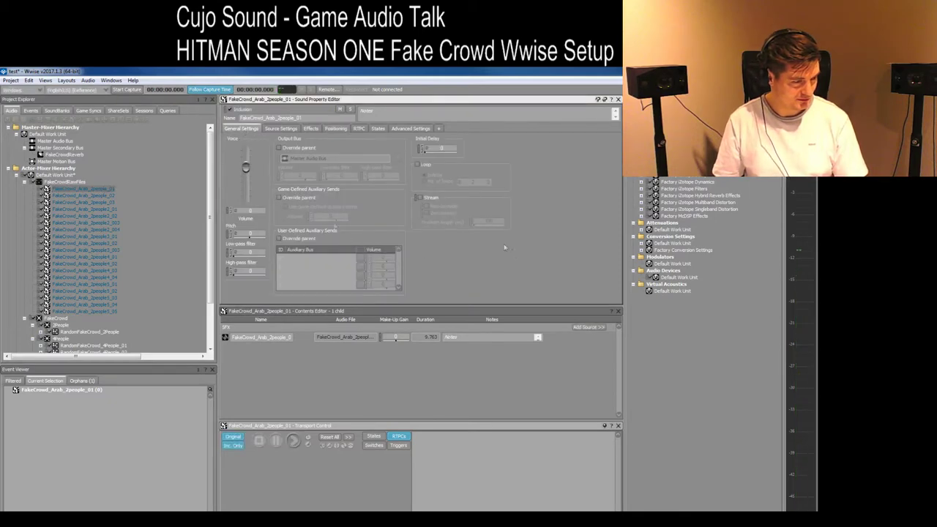
click(98, 196)
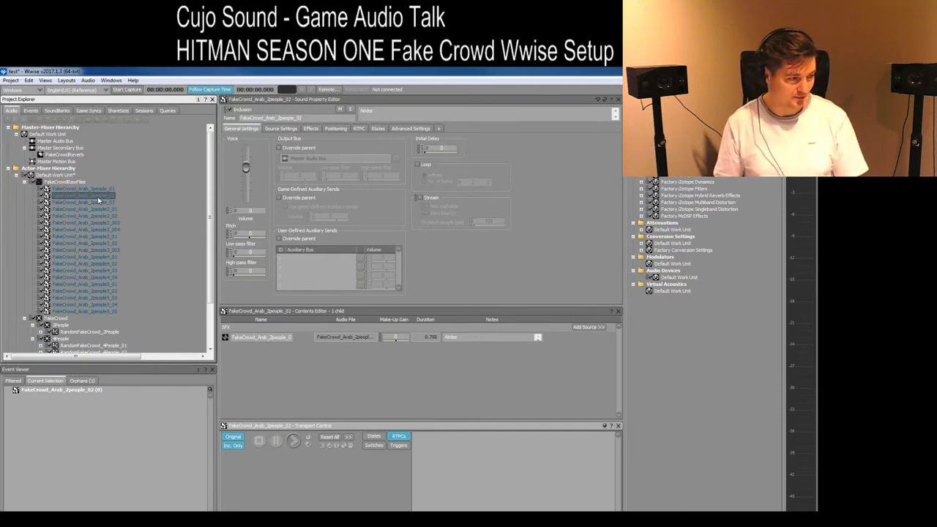
key(space)
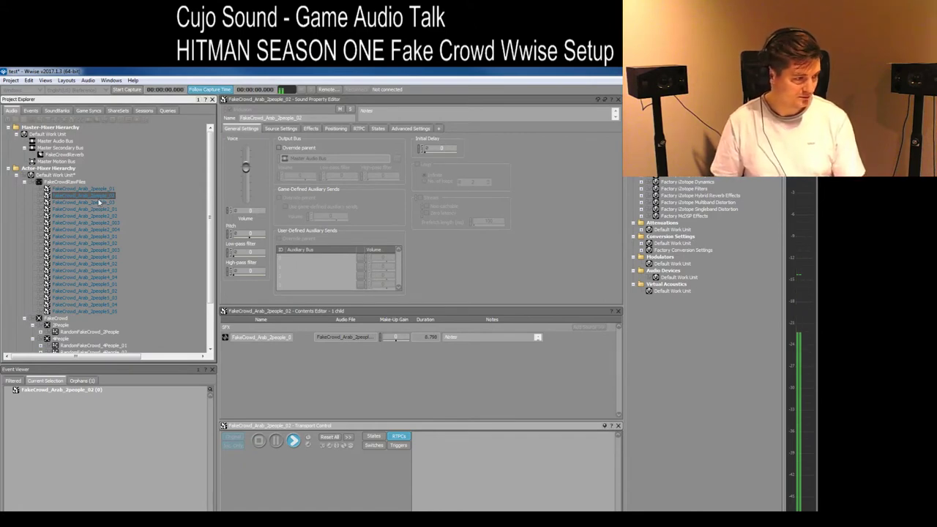
click(79, 265)
key(space)
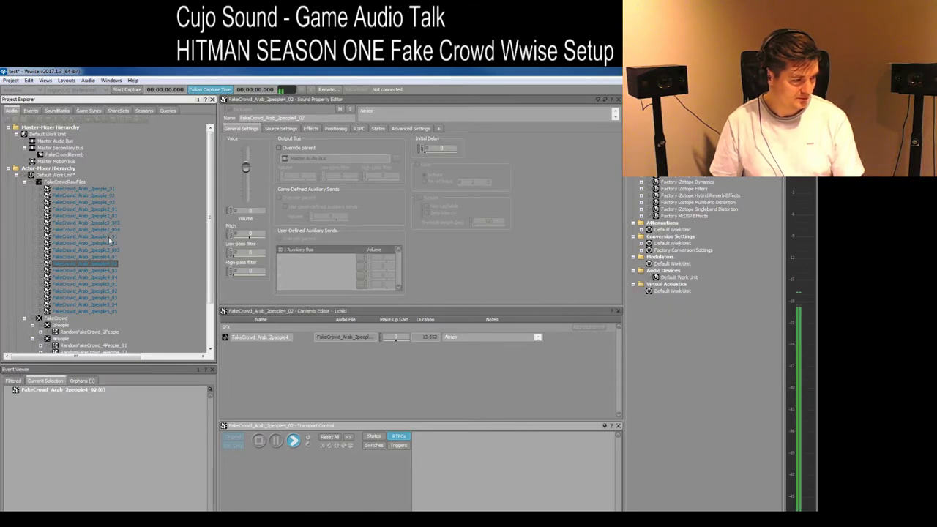
Step: Play and stop 2people3_01, then replay the 2people4_02 crowd sound
click(110, 238)
key(space)
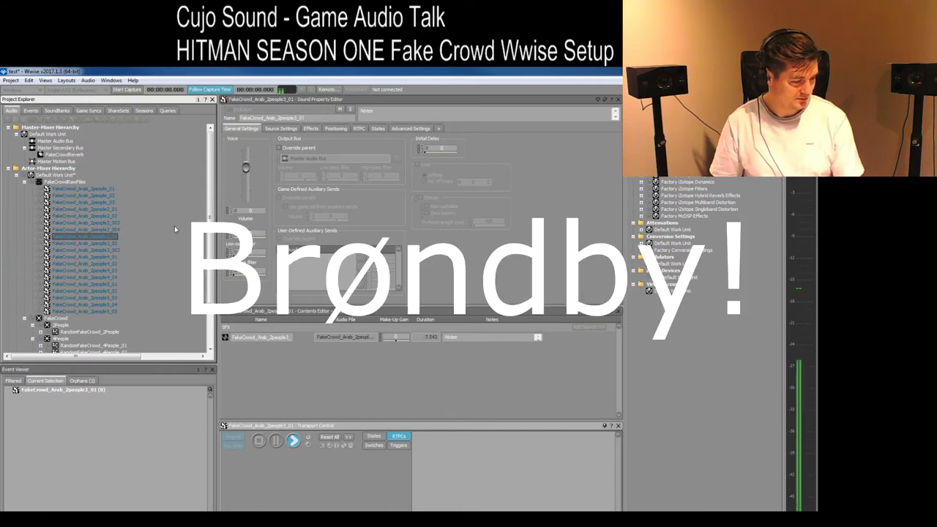
key(space)
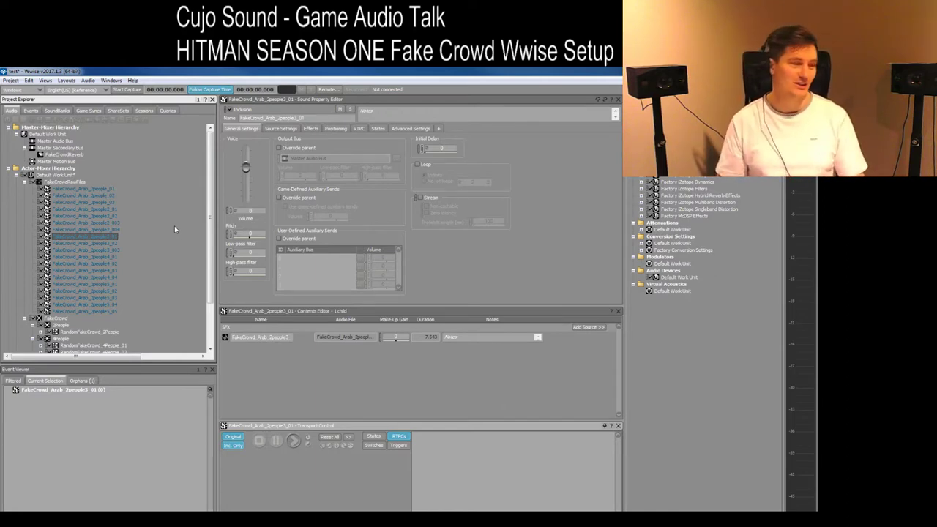
click(95, 264)
key(space)
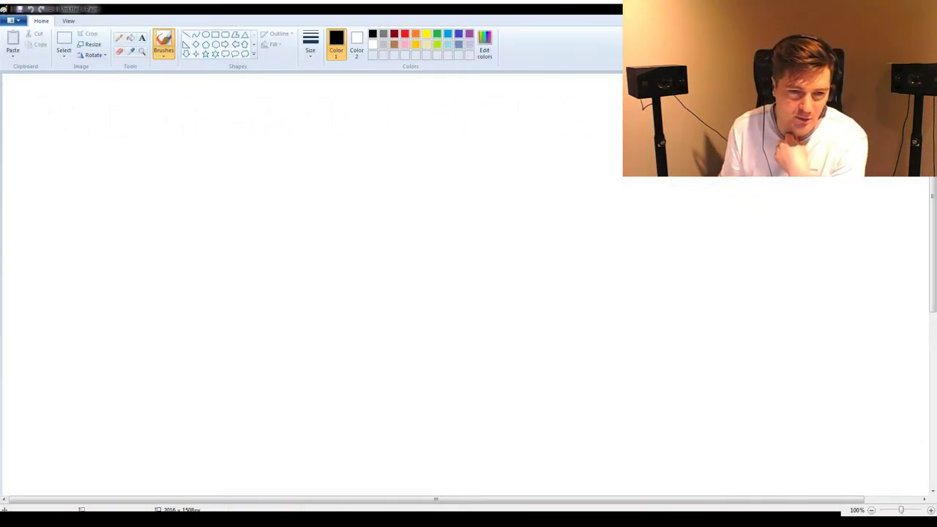
Step: Undo a stray stroke, draw a large oval circle, and add a small centre square
mouse_move(251, 157)
mouse_down()
mouse_move(420, 276)
mouse_move(526, 356)
mouse_up()
key(ctrl+z)
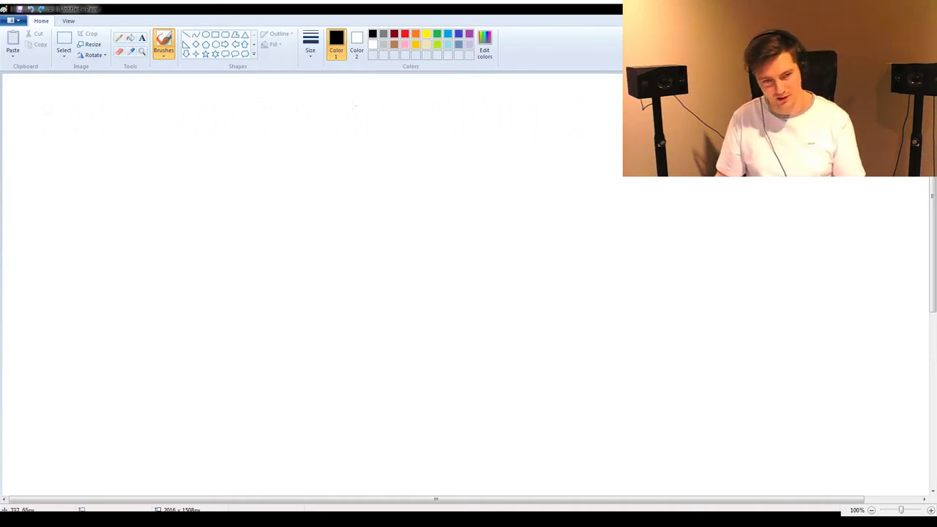
click(206, 34)
drag(231, 156, 623, 464)
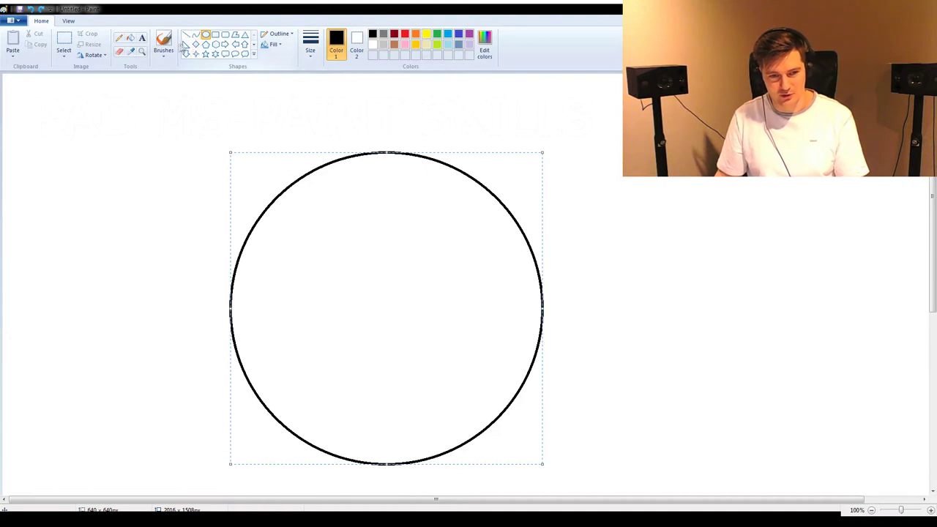
click(216, 34)
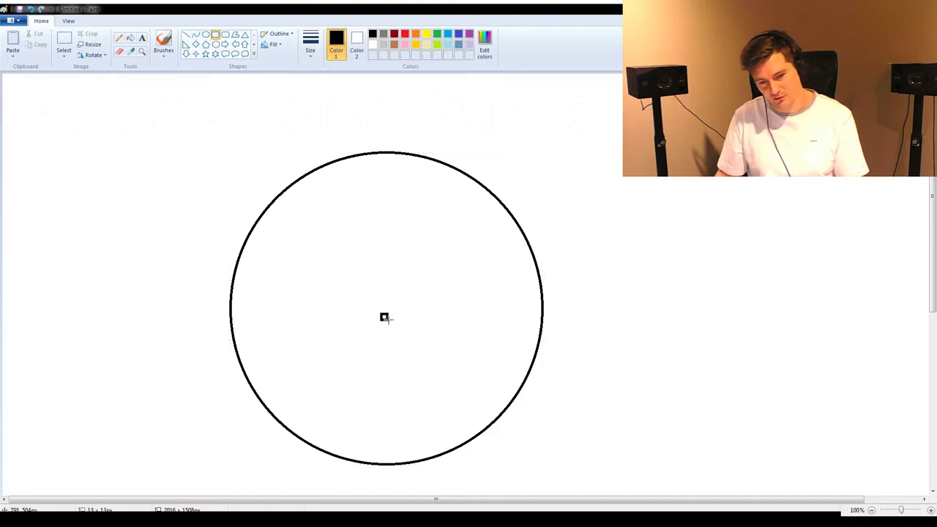
click(425, 268)
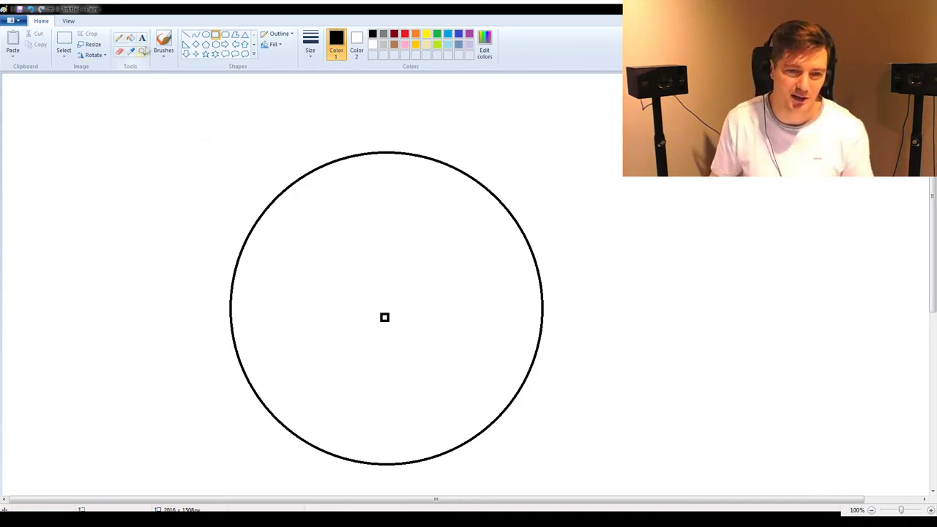
Step: Add a '25 meter' text label just right of the circle
click(142, 37)
click(558, 330)
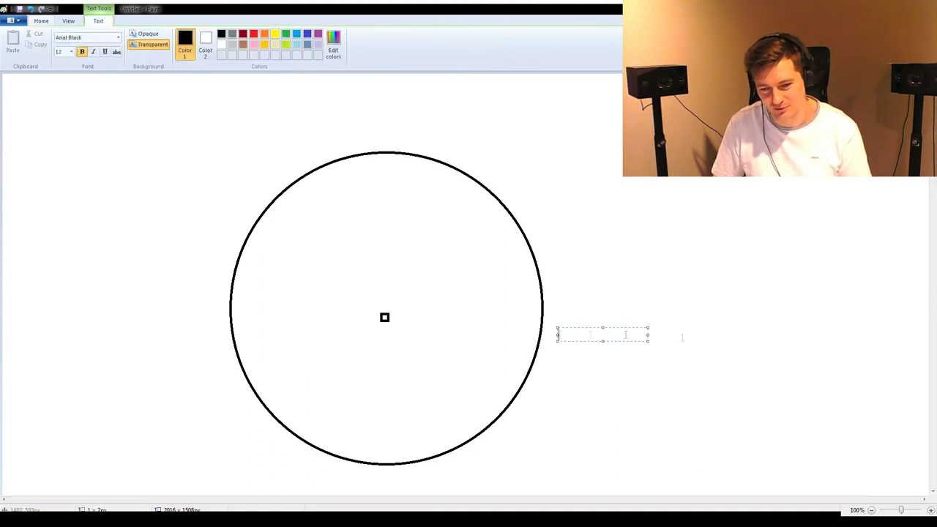
text(25 meter)
key(Return)
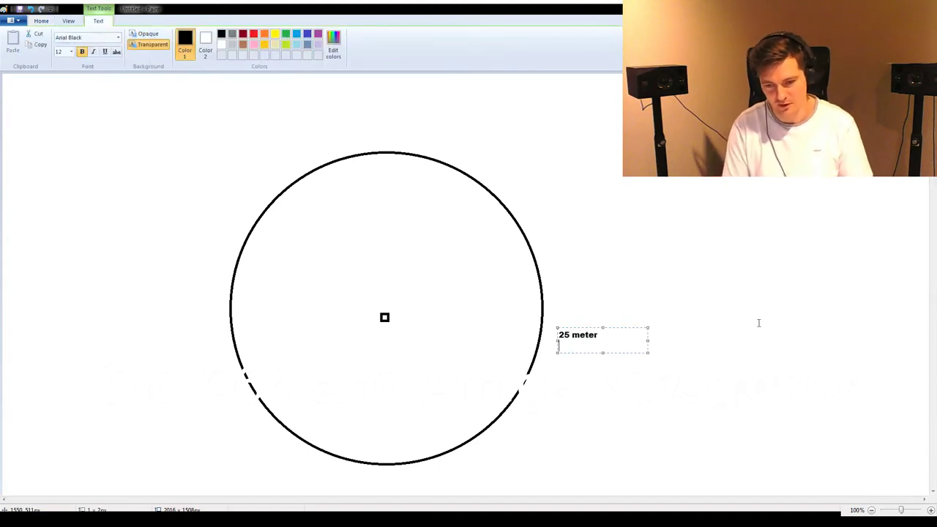
click(767, 327)
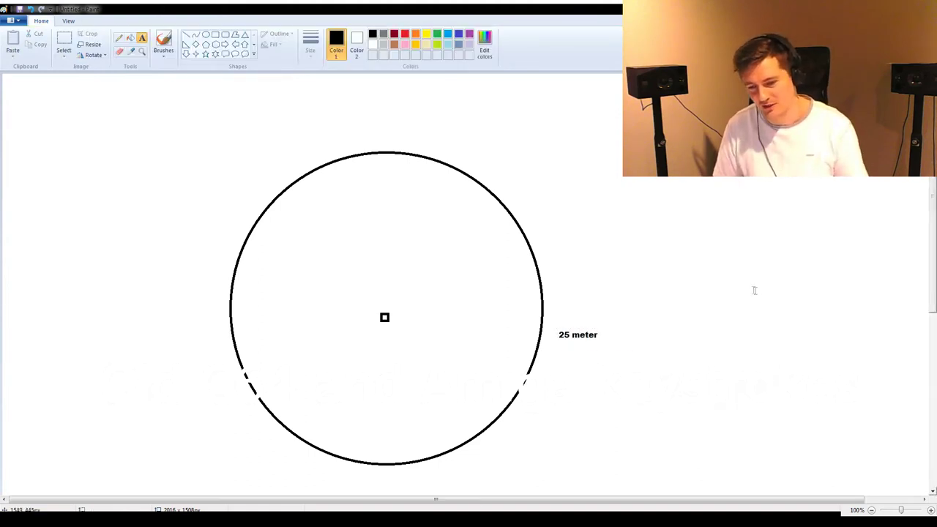